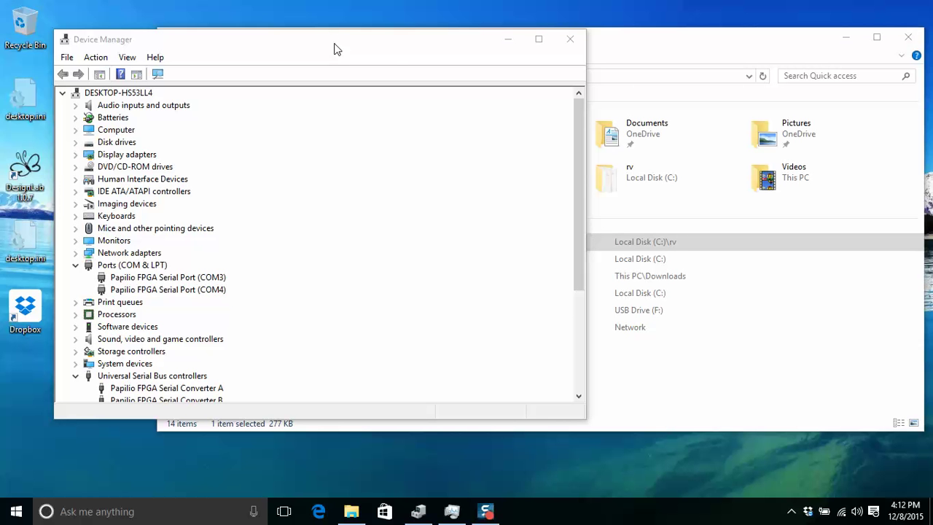
Step: Select processed.bit in File Explorer and return to Device Manager
{"action": "left_click", "coordinate": [611, 249]}
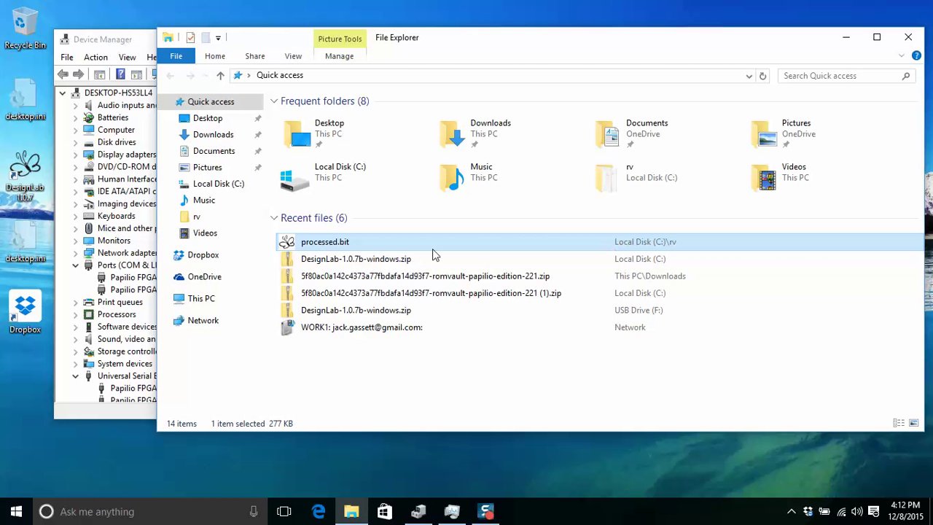
{"action": "left_click", "coordinate": [137, 48]}
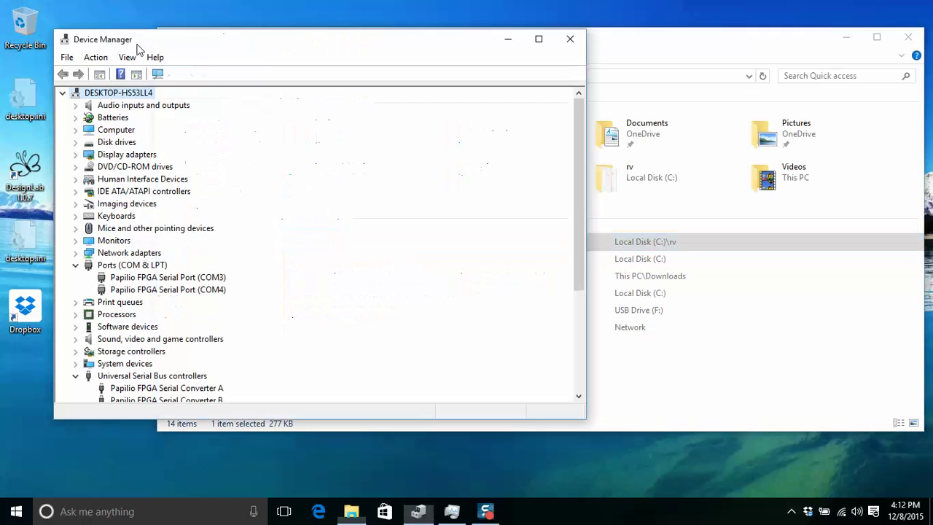
{"action": "left_click", "coordinate": [577, 343]}
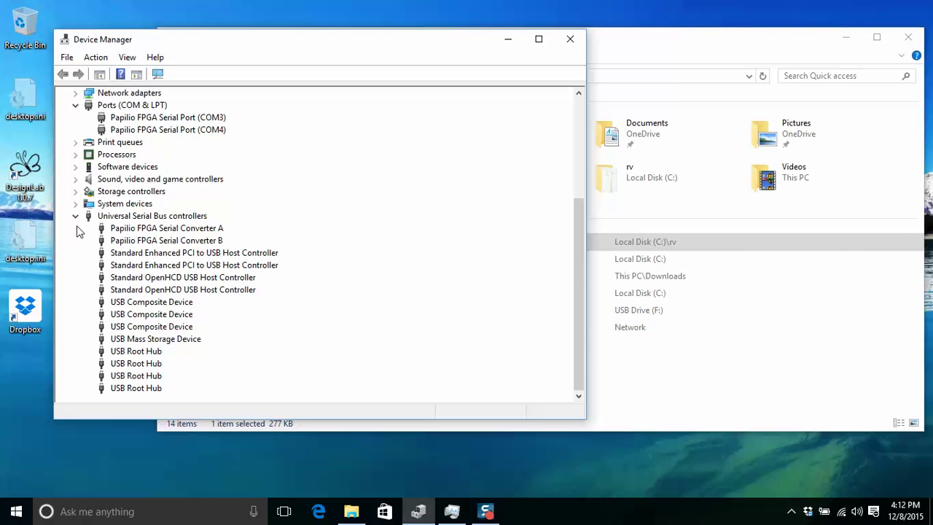
Step: Review Papilio FPGA Serial Converter B's properties: Details, Port Settings and Driver tabs
{"action": "left_click", "coordinate": [182, 241]}
{"action": "right_click", "coordinate": [193, 243]}
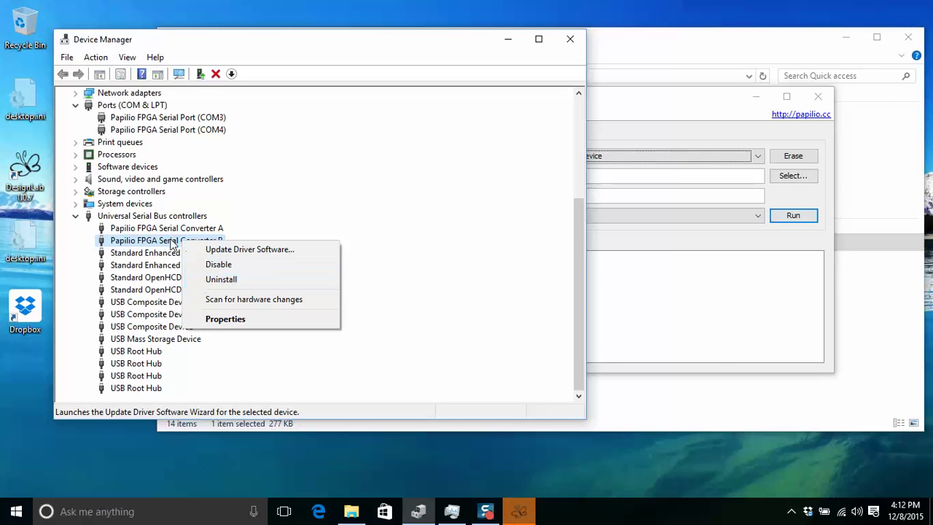
{"action": "left_click", "coordinate": [225, 318]}
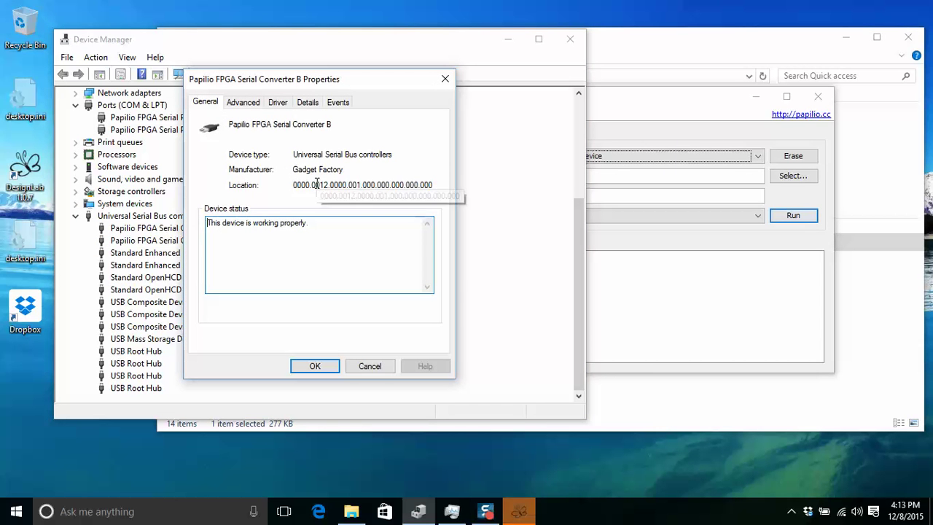
{"action": "left_click", "coordinate": [306, 105]}
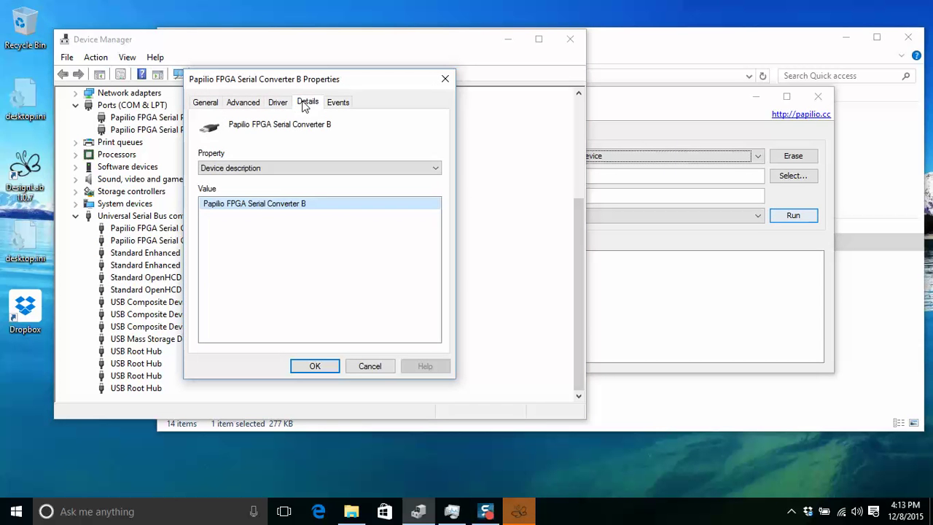
{"action": "left_click", "coordinate": [254, 104]}
{"action": "left_click", "coordinate": [277, 102]}
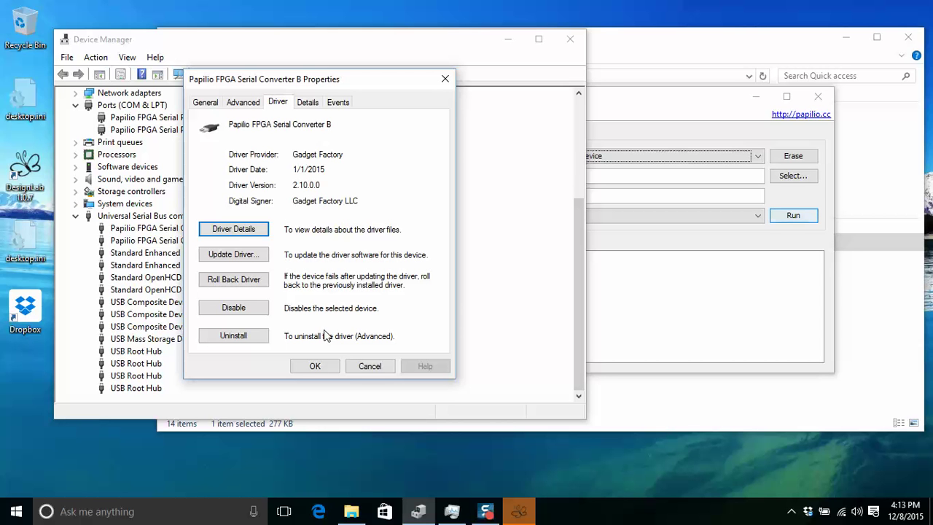
Step: Uninstall Papilio FPGA Serial Converter B, also deleting its driver software
{"action": "left_click", "coordinate": [243, 339]}
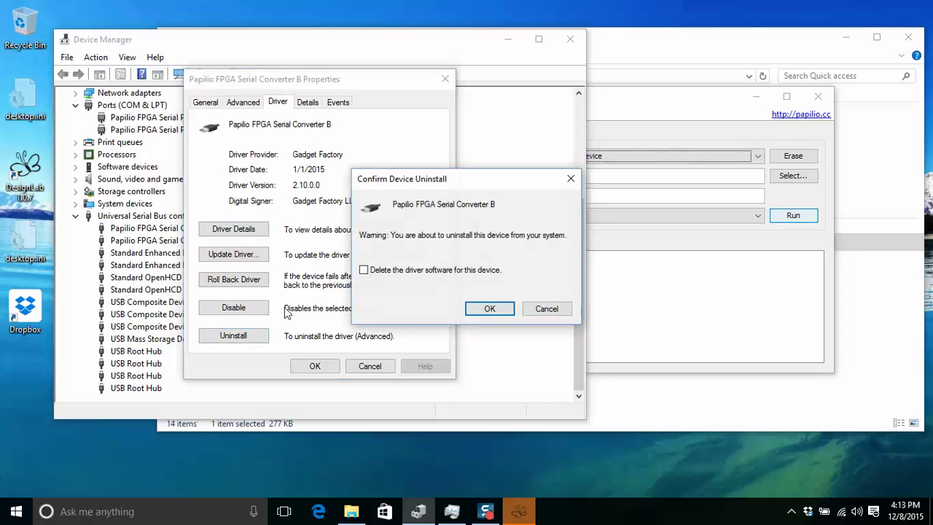
{"action": "left_click", "coordinate": [366, 274]}
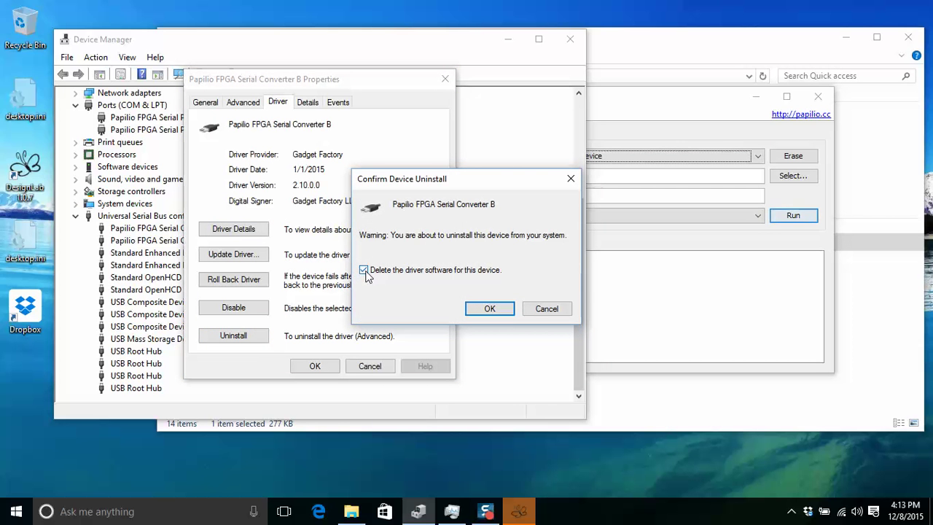
{"action": "left_click", "coordinate": [481, 308]}
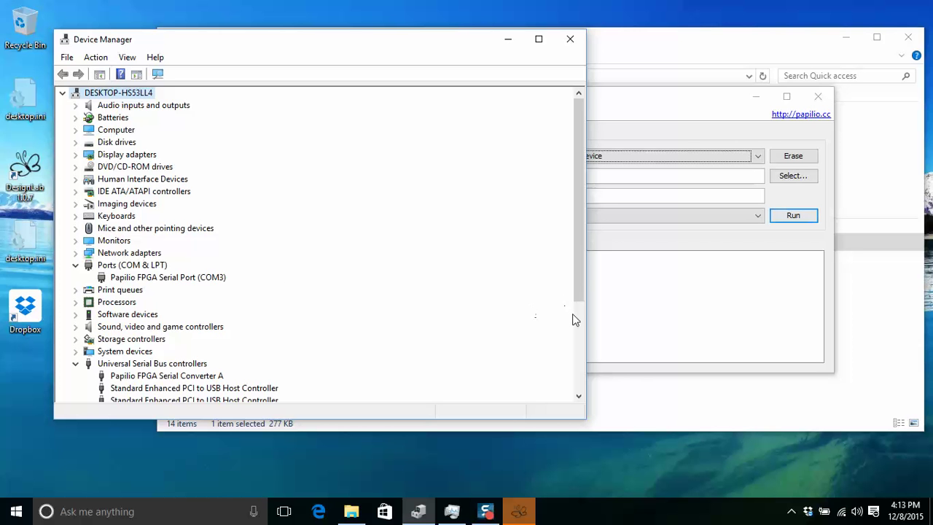
Step: Uninstall Papilio FPGA Serial Converter A from the USB controllers list
{"action": "scroll", "coordinate": [574, 321], "scroll_direction": "down", "scroll_amount": 4}
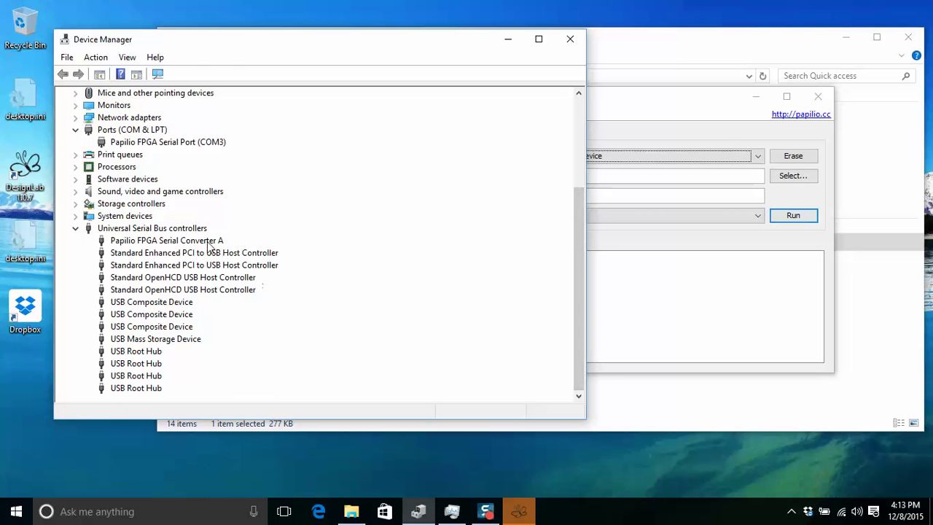
{"action": "right_click", "coordinate": [209, 243]}
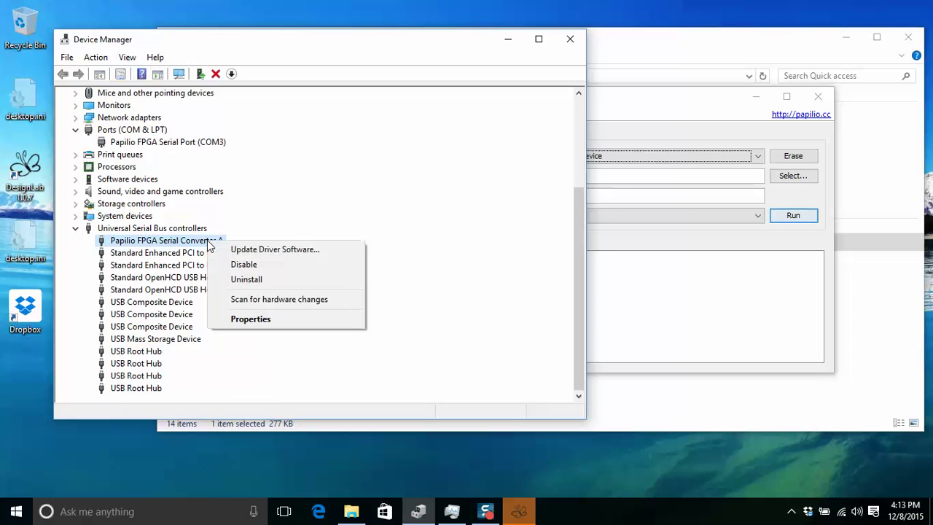
{"action": "left_click", "coordinate": [248, 280]}
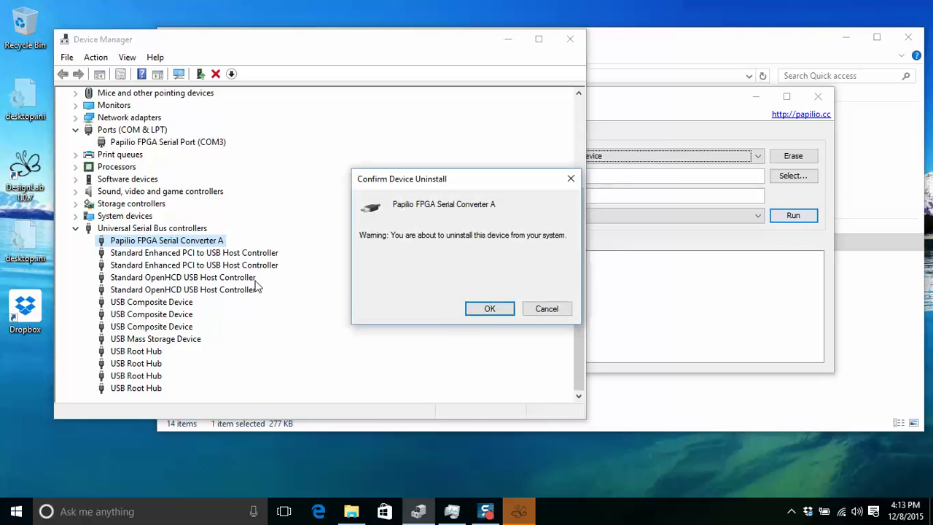
{"action": "left_click", "coordinate": [488, 310]}
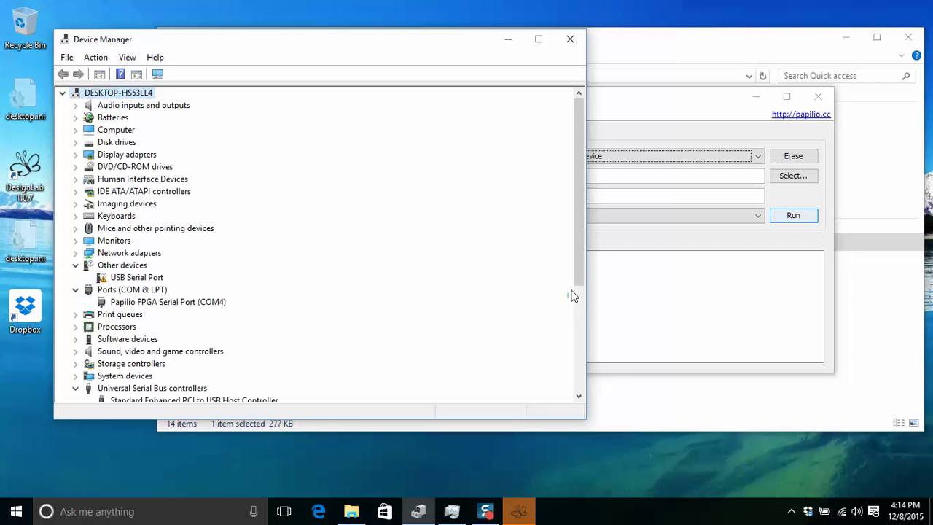
{"action": "left_click", "coordinate": [579, 312]}
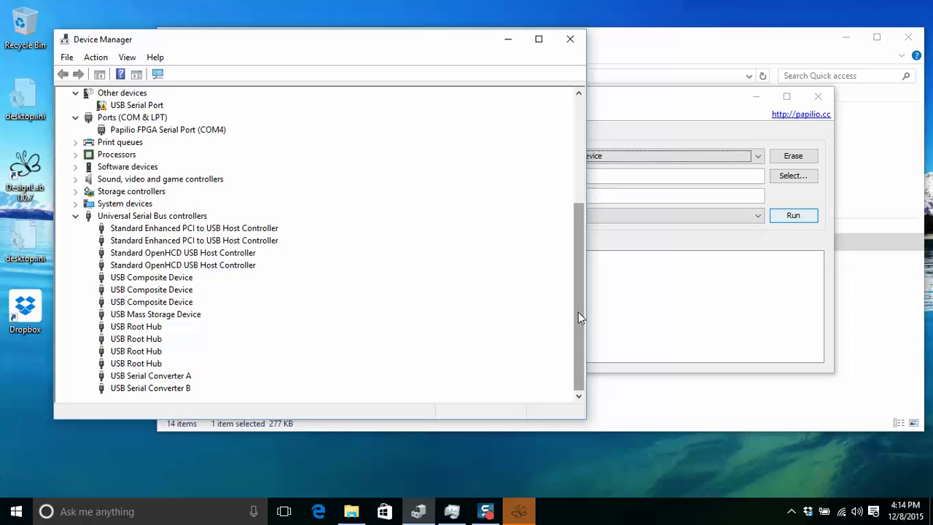
Step: Check that USB Serial Converter A's driver is FTDI version 2.12.0.0, then return to Papilio Loader
{"action": "double_click", "coordinate": [168, 378]}
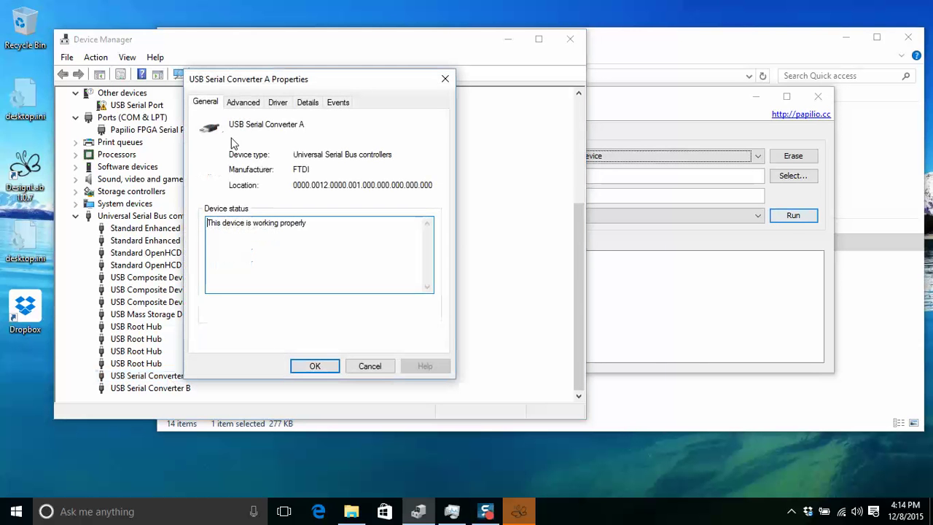
{"action": "left_click", "coordinate": [277, 107]}
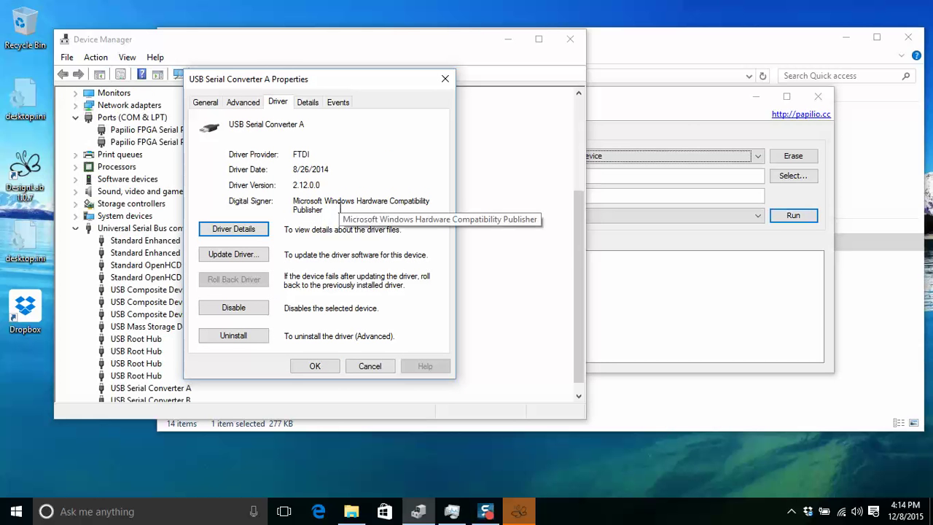
{"action": "left_click", "coordinate": [309, 367]}
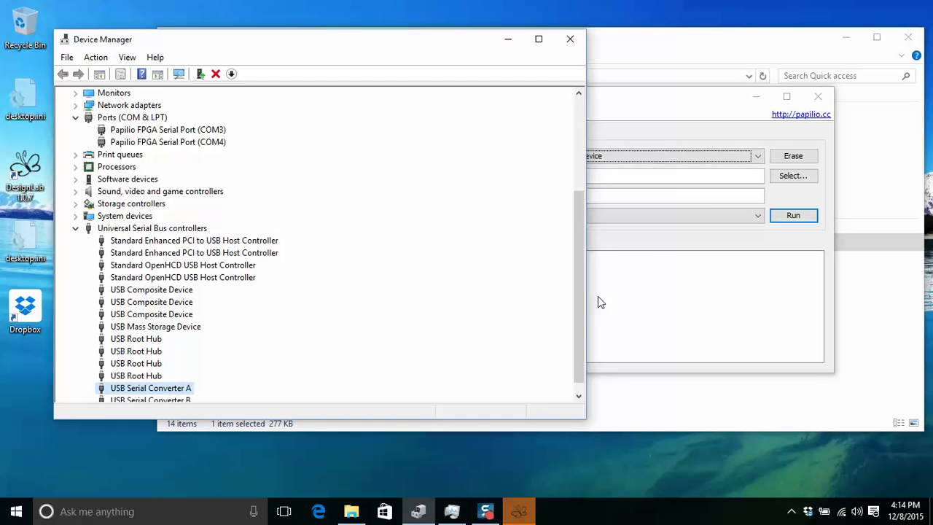
{"action": "left_click", "coordinate": [598, 296]}
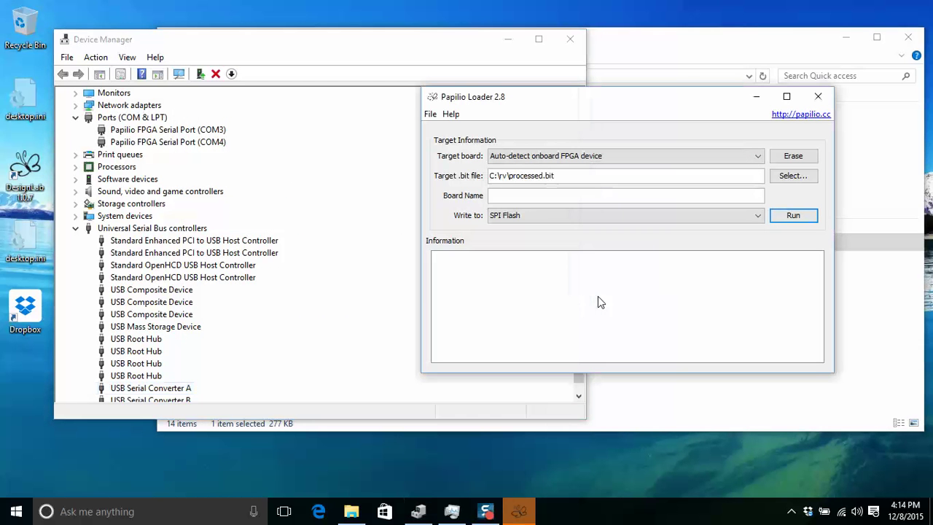
Step: Run Papilio Loader to write C:\rv\processed.bit to SPI Flash, then return to Device Manager
{"action": "left_click", "coordinate": [786, 213]}
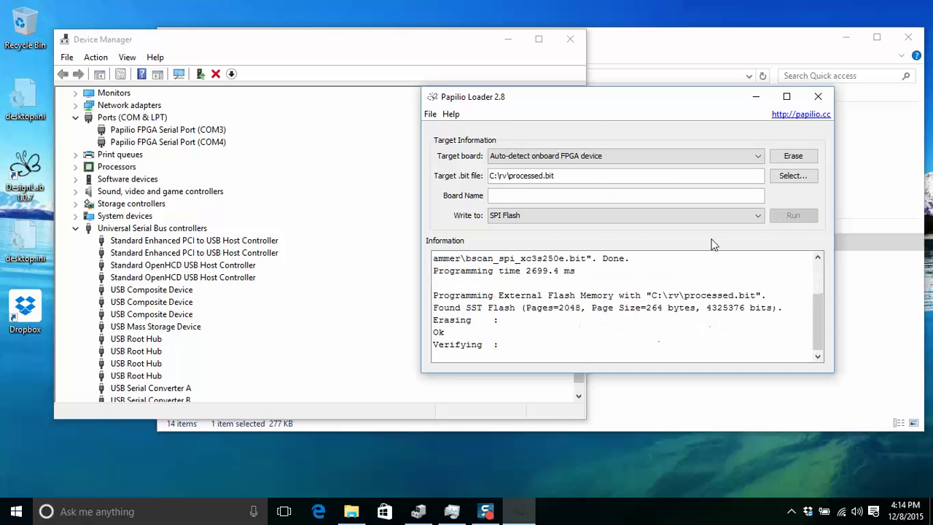
{"action": "left_click", "coordinate": [298, 361]}
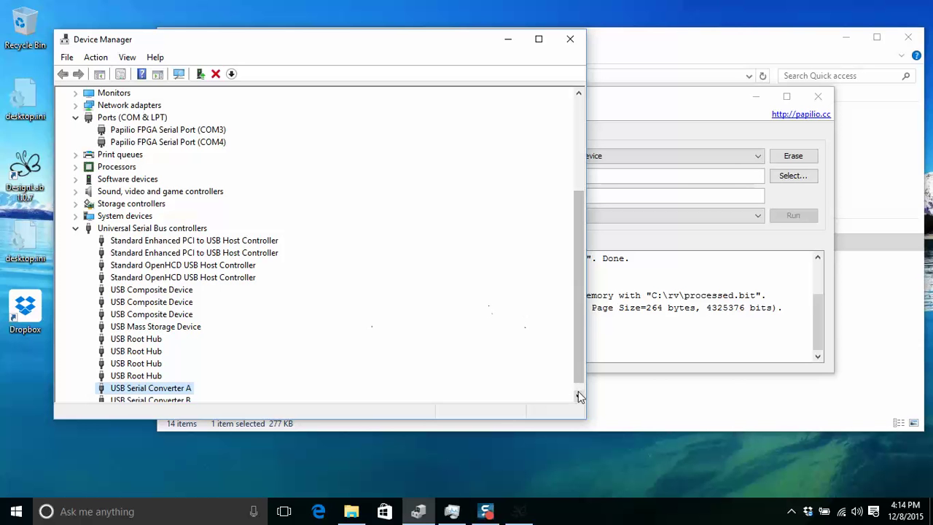
{"action": "scroll", "coordinate": [578, 386], "scroll_direction": "down", "scroll_amount": 1}
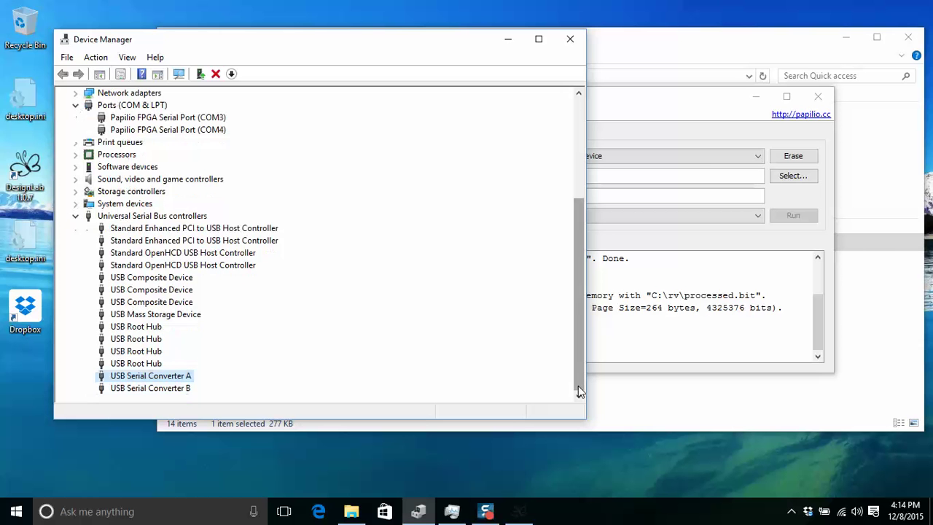
Step: Run install.bat from C:\drivers and finish the Device Driver Installation Wizard
{"action": "left_click", "coordinate": [291, 423]}
{"action": "left_click", "coordinate": [323, 182]}
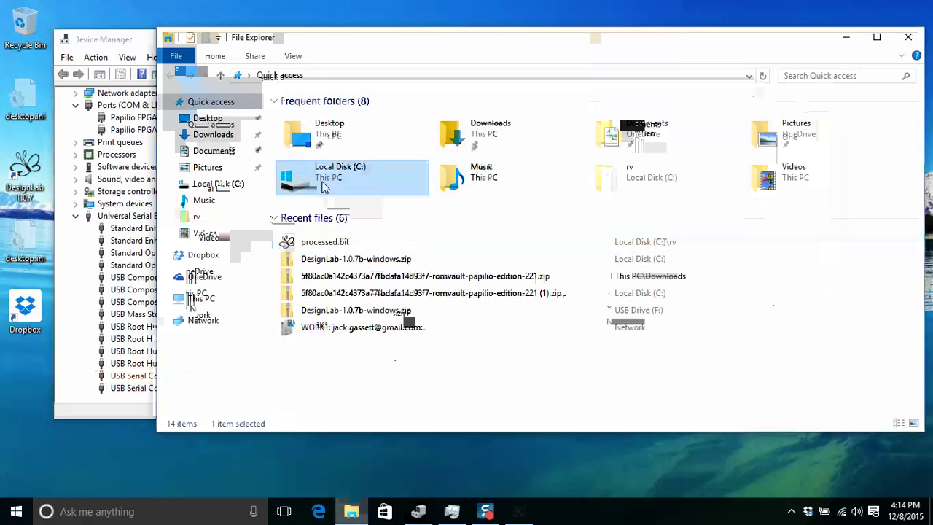
{"action": "double_click", "coordinate": [325, 186]}
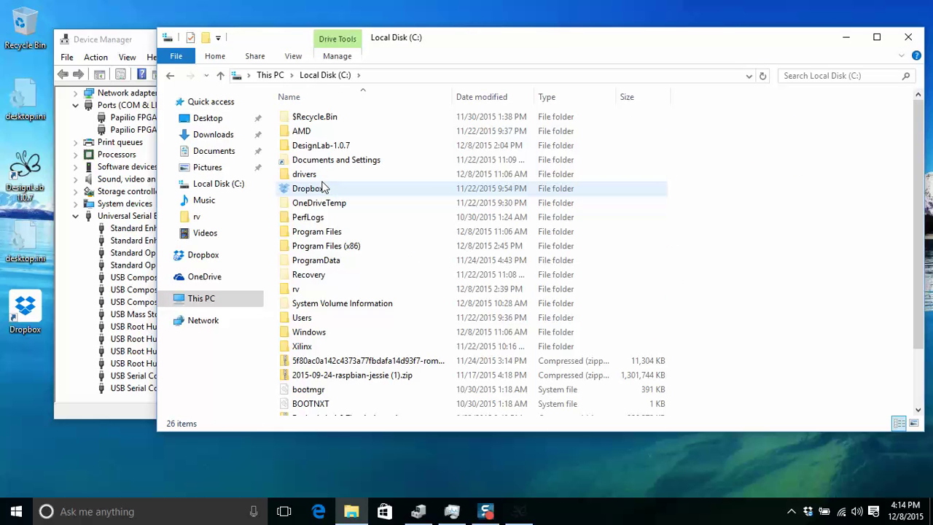
{"action": "double_click", "coordinate": [316, 177]}
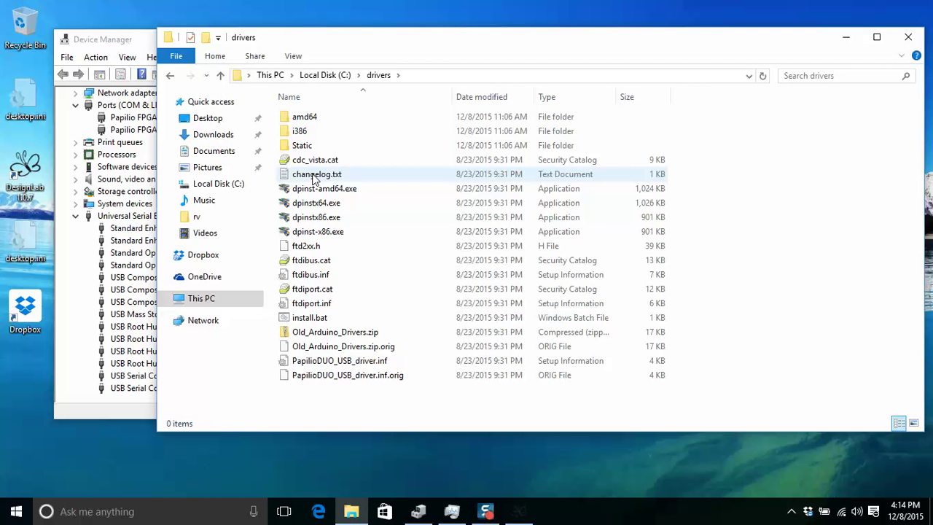
{"action": "left_click", "coordinate": [317, 321]}
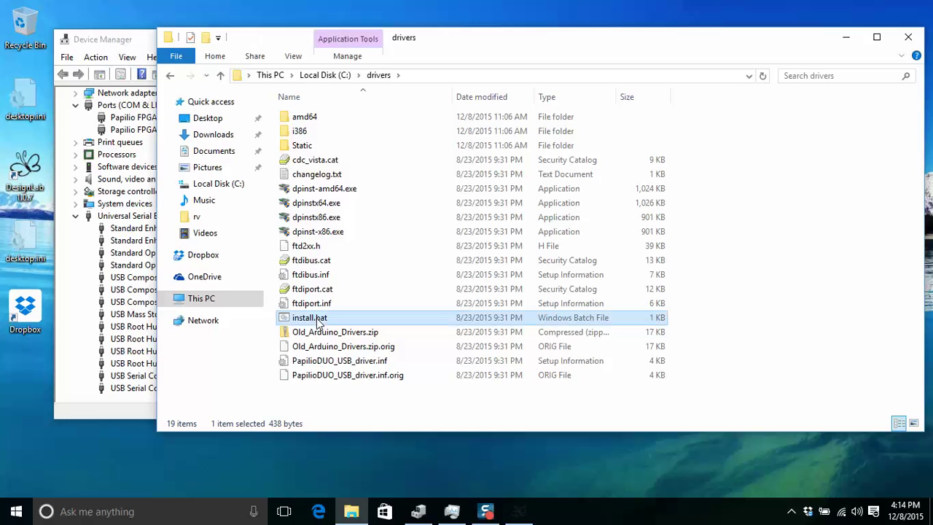
{"action": "double_click", "coordinate": [317, 320]}
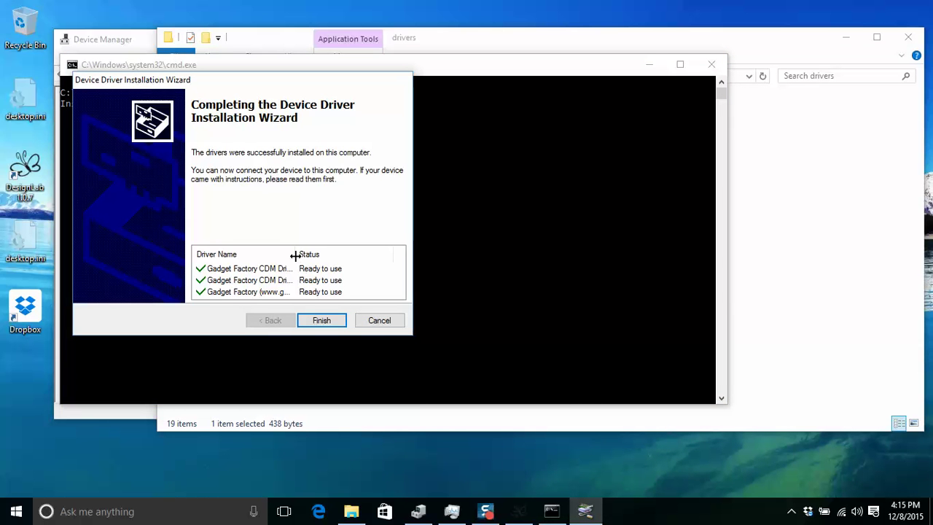
{"action": "left_click_drag", "start_coordinate": [295, 255], "coordinate": [354, 257]}
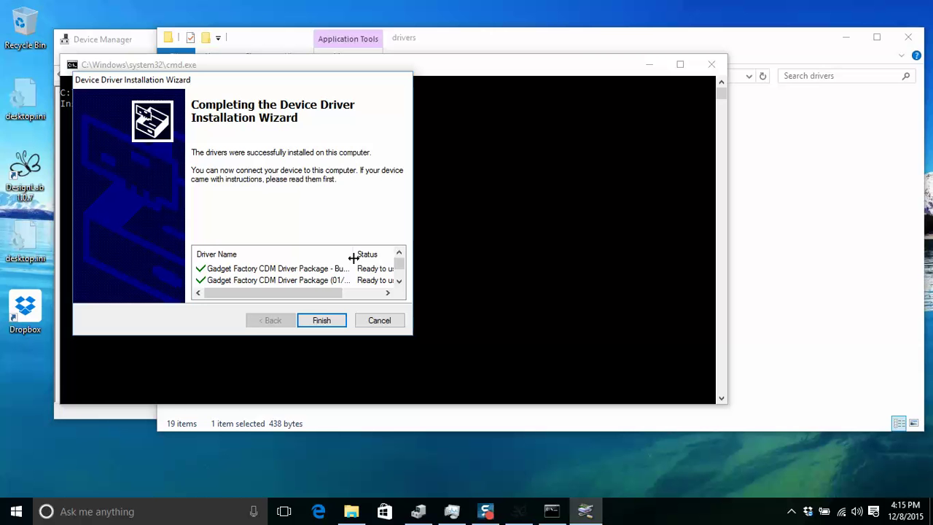
{"action": "left_click", "coordinate": [324, 322]}
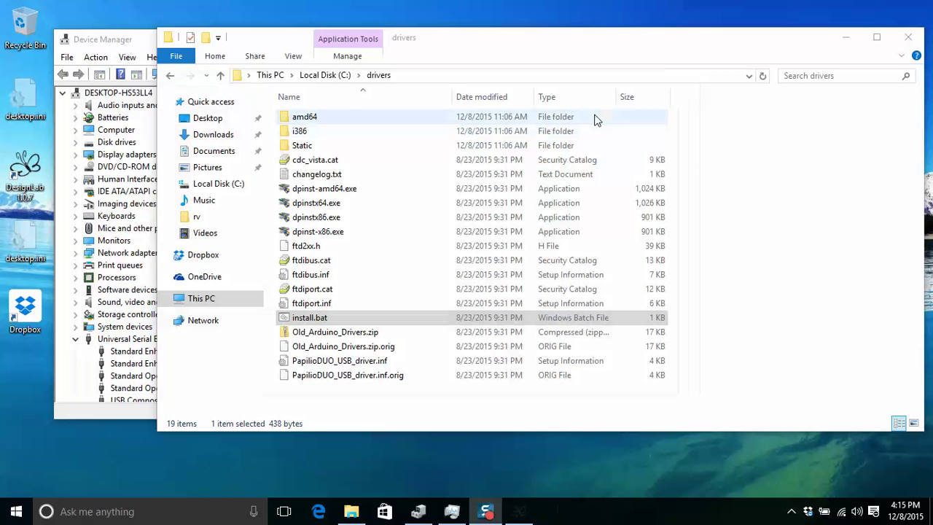
Step: Confirm Papilio FPGA Serial Converter A uses Gadget Factory driver version 2.10.0.0
{"action": "left_click", "coordinate": [129, 47]}
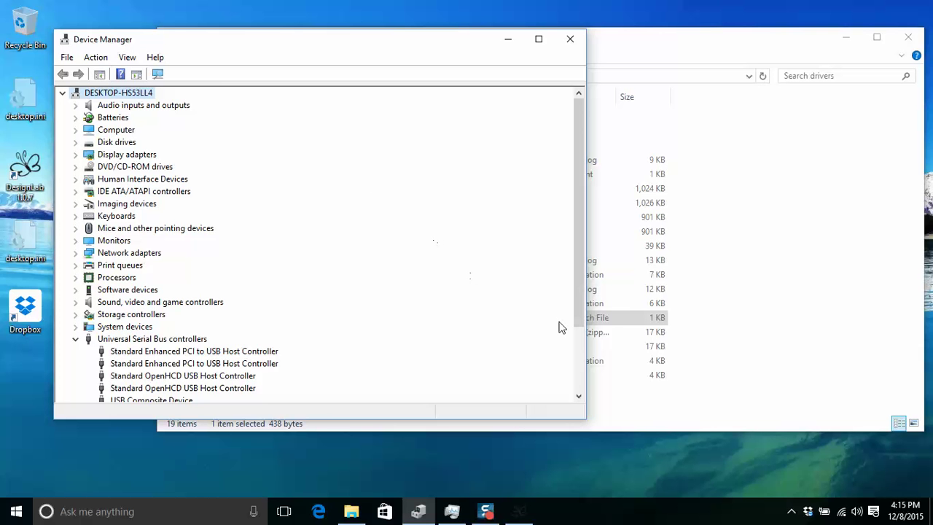
{"action": "left_click", "coordinate": [579, 352]}
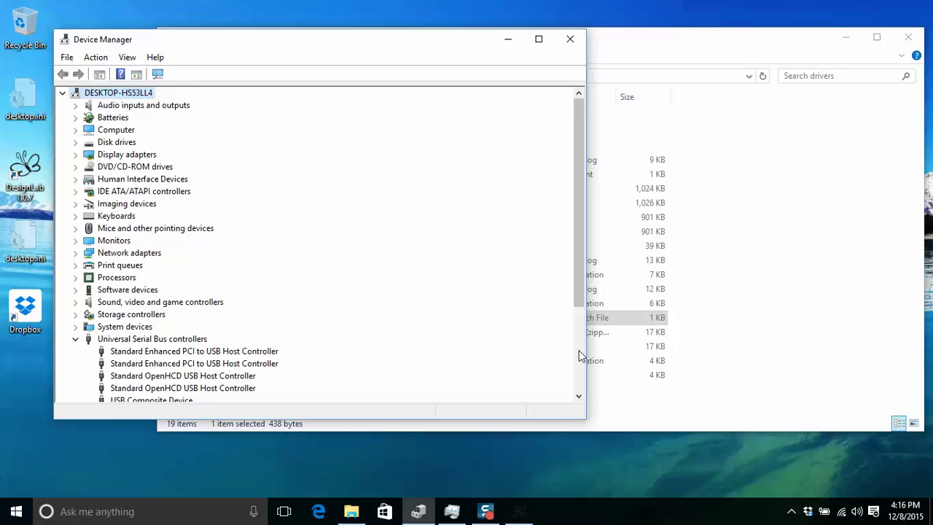
{"action": "left_click", "coordinate": [579, 350]}
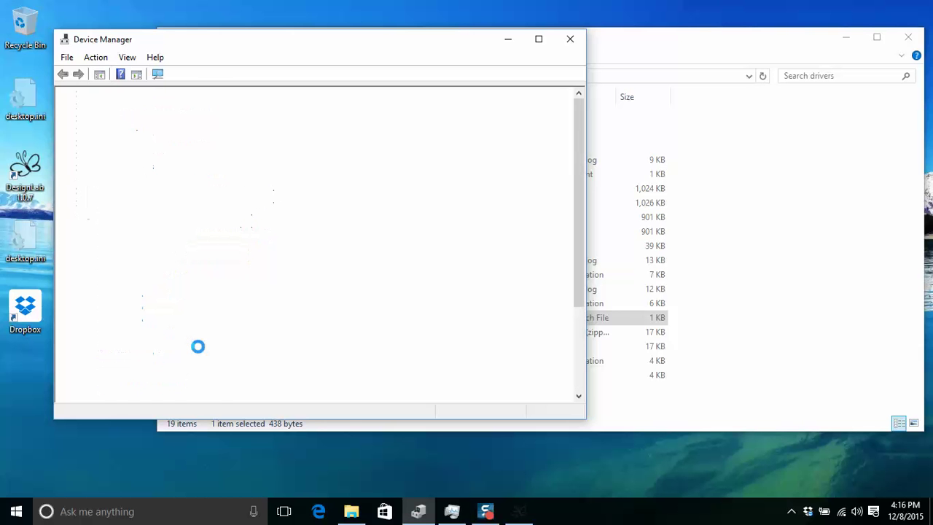
{"action": "left_click", "coordinate": [580, 359]}
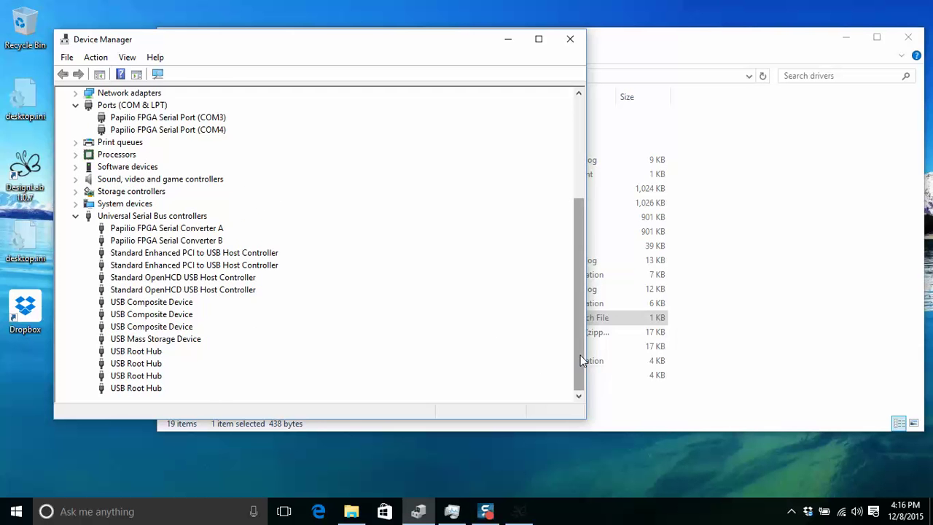
{"action": "double_click", "coordinate": [168, 229]}
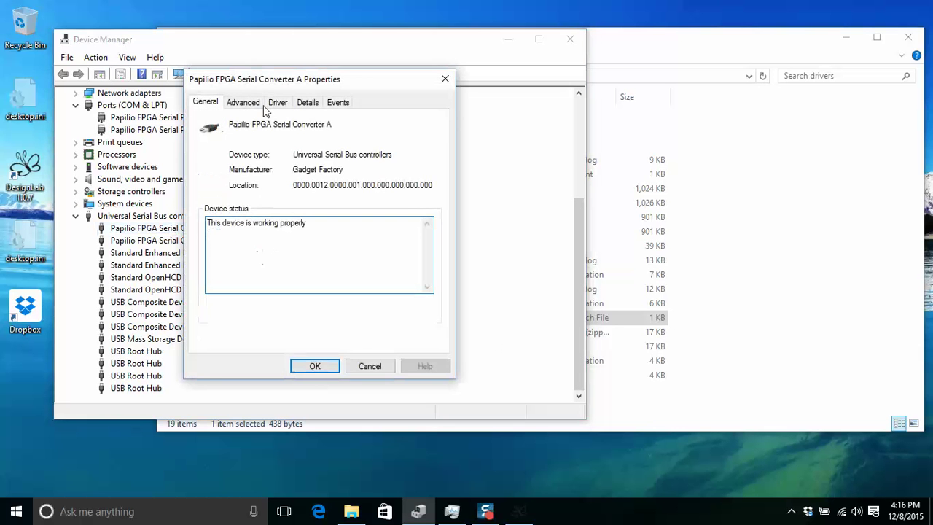
{"action": "left_click", "coordinate": [278, 105]}
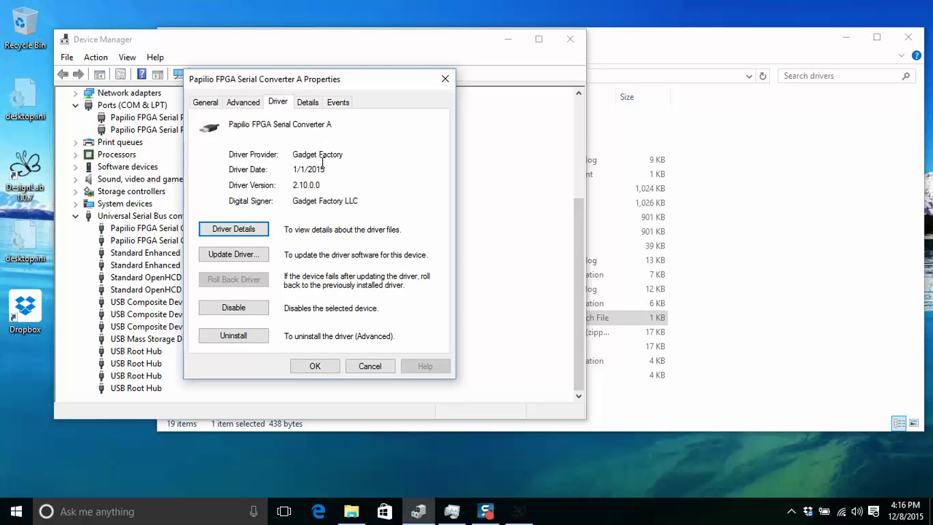
{"action": "left_click", "coordinate": [315, 369]}
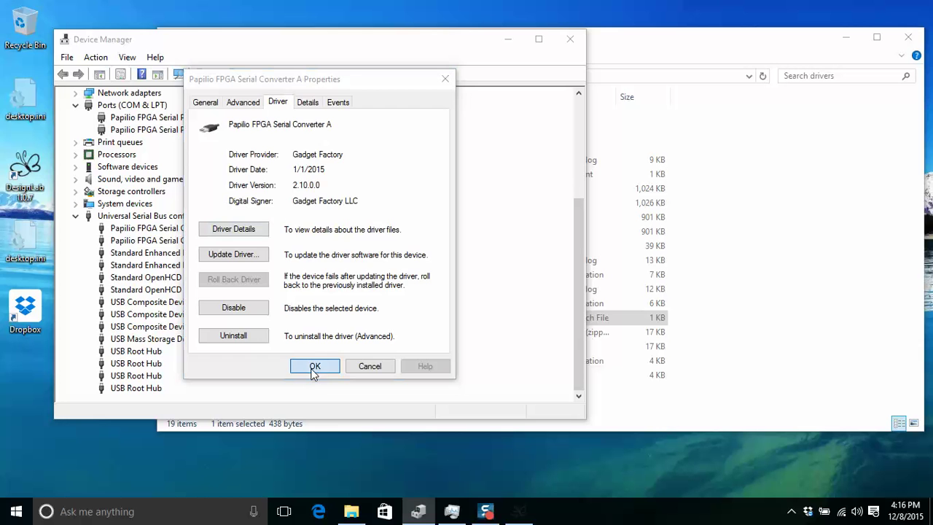
{"action": "left_click", "coordinate": [517, 511]}
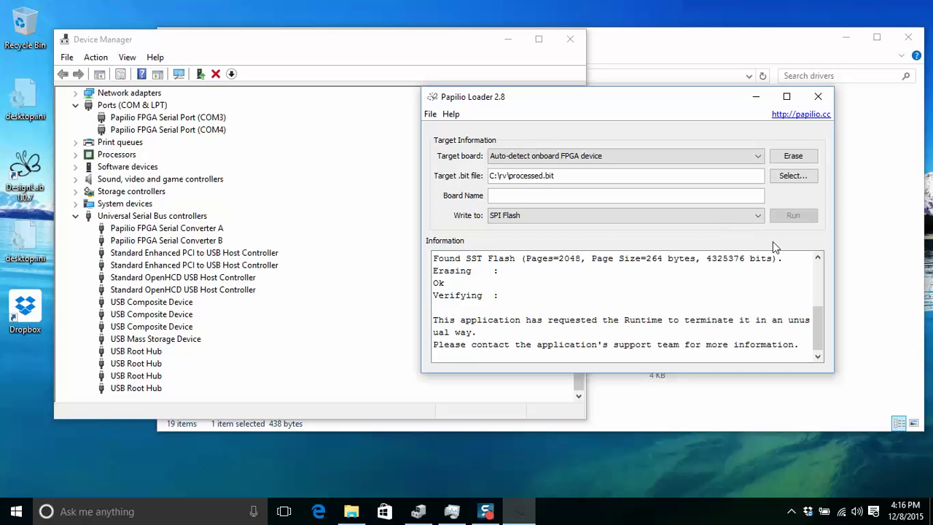
Step: Close the crashed Papilio Loader and the file browser window
{"action": "left_click", "coordinate": [818, 96]}
{"action": "left_click", "coordinate": [718, 33]}
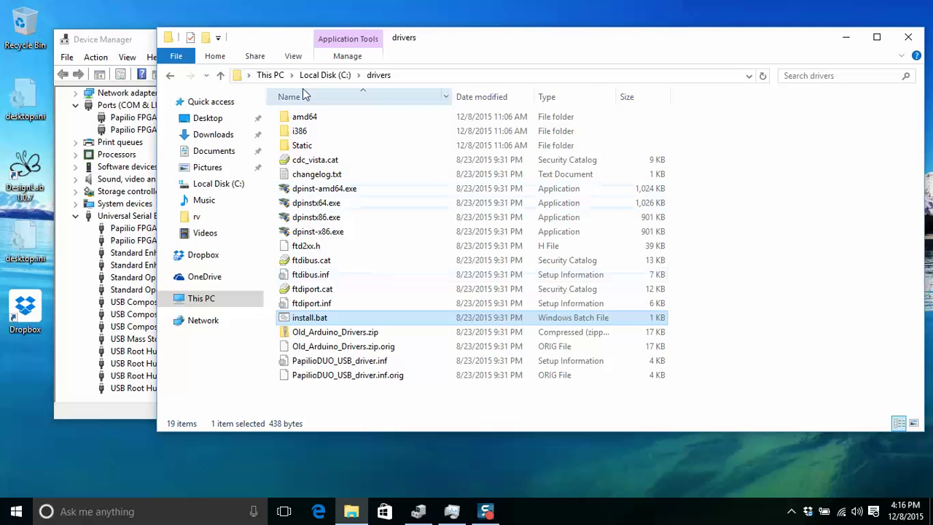
{"action": "left_click", "coordinate": [271, 75]}
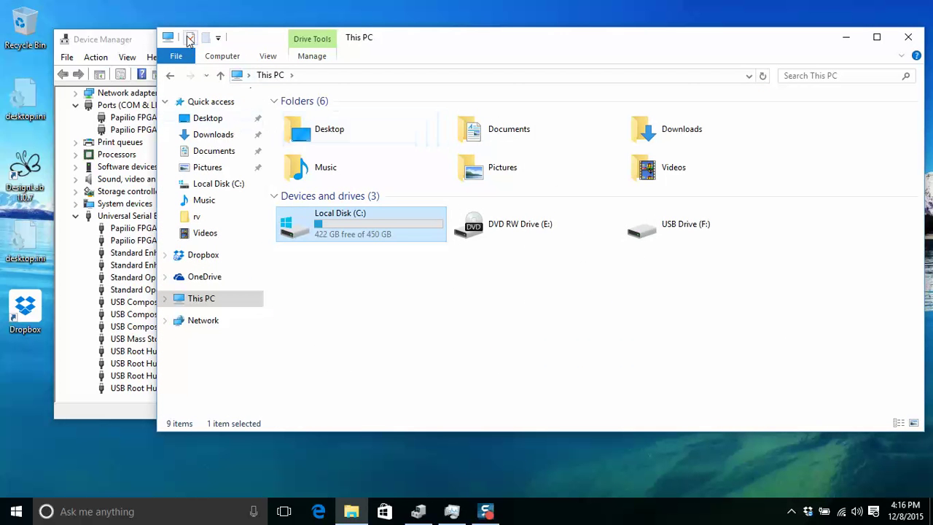
{"action": "double_click", "coordinate": [172, 40]}
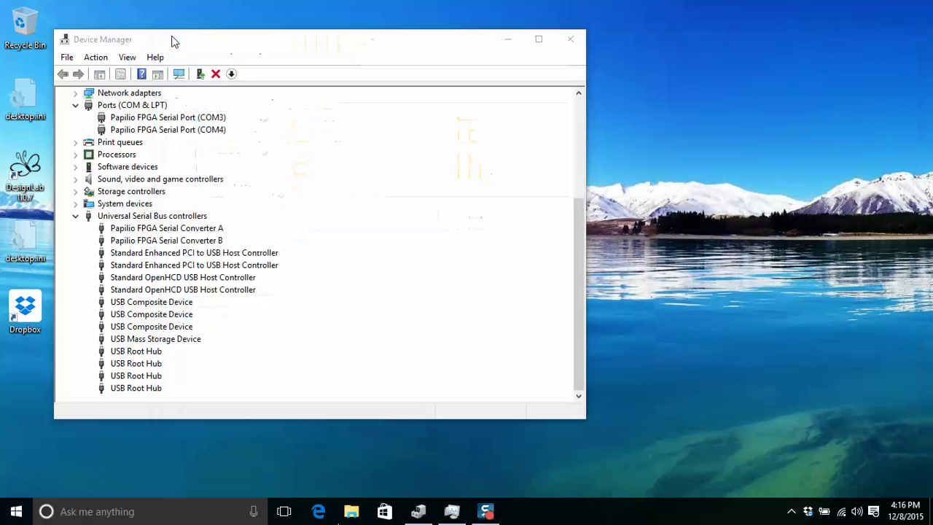
Step: Open processed.bit from Recent files in a new Explorer window and run it to SPI Flash
{"action": "key", "text": "super+e"}
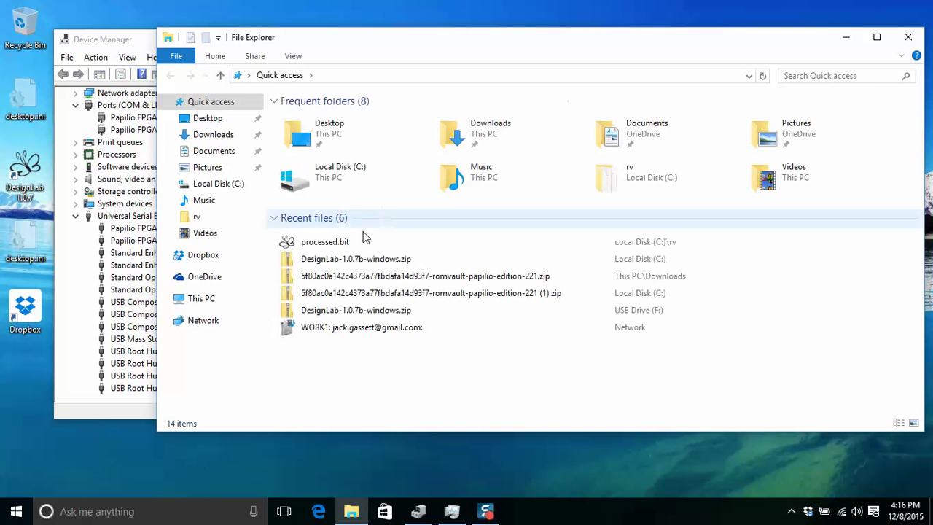
{"action": "double_click", "coordinate": [337, 245]}
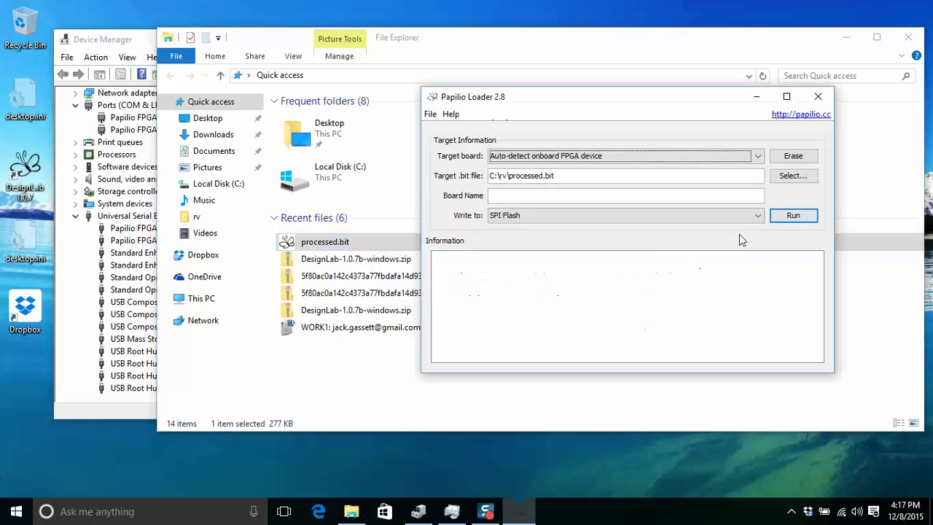
{"action": "left_click", "coordinate": [783, 218]}
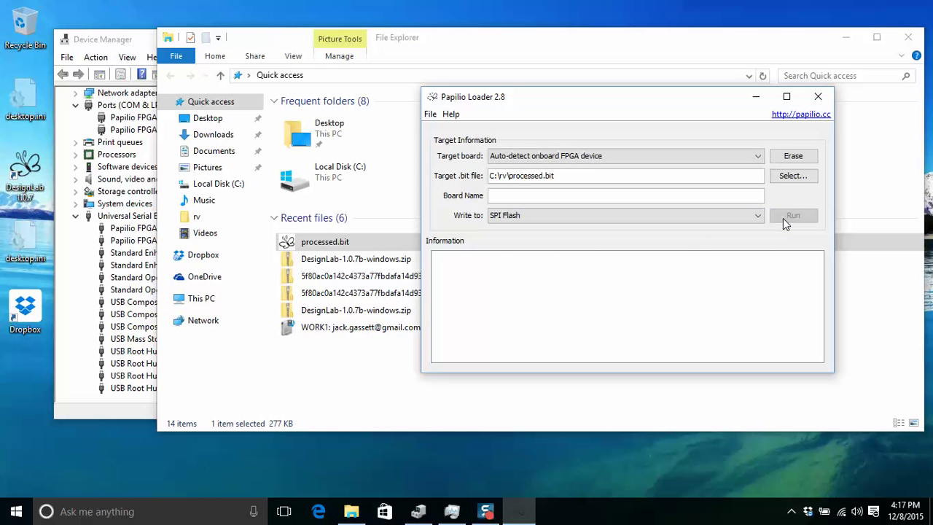